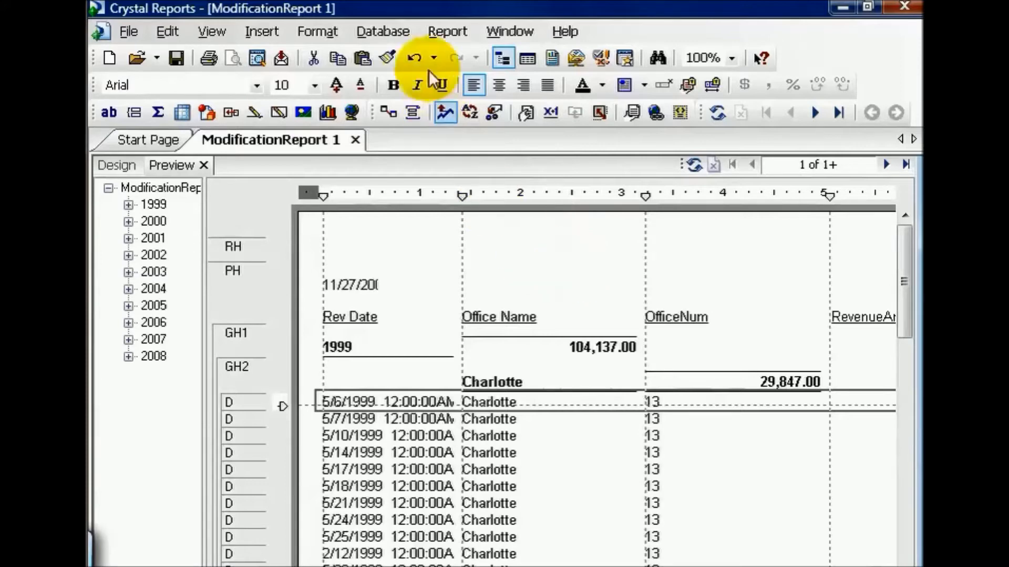
# Add the Customer table via Database Expert and move on to the Links view.
pyautogui.click(411, 28)
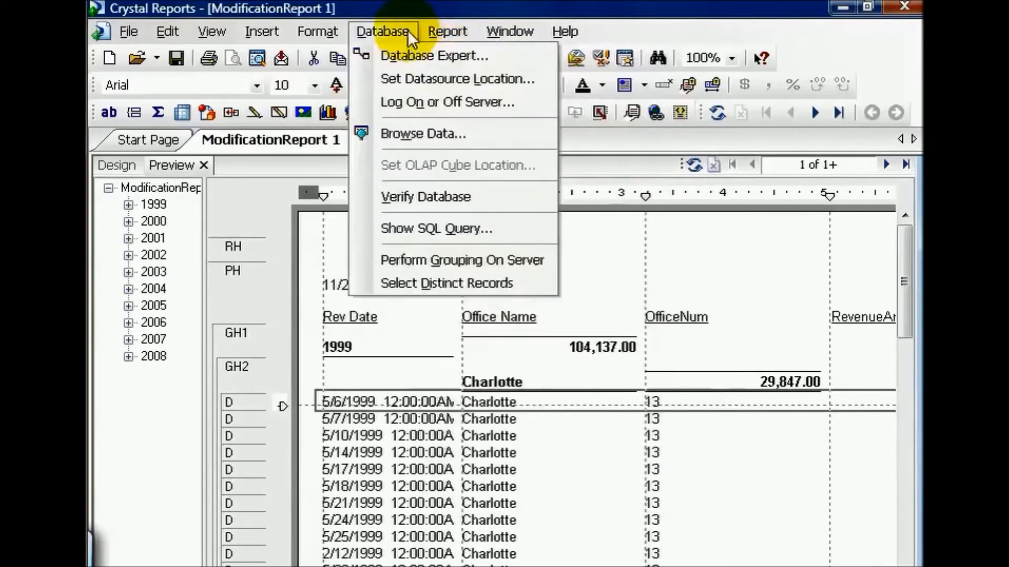
pyautogui.click(499, 55)
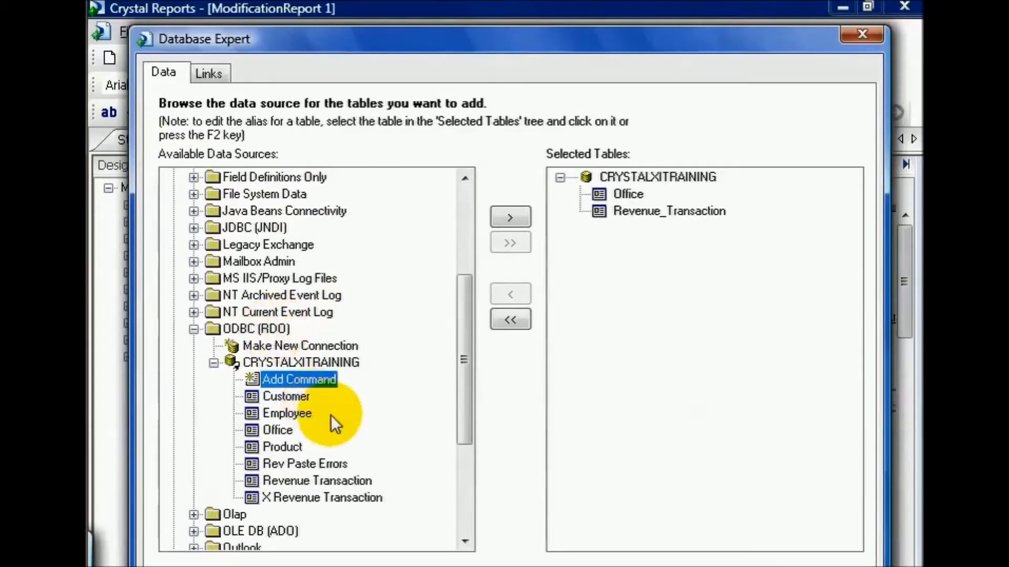
pyautogui.doubleClick(286, 396)
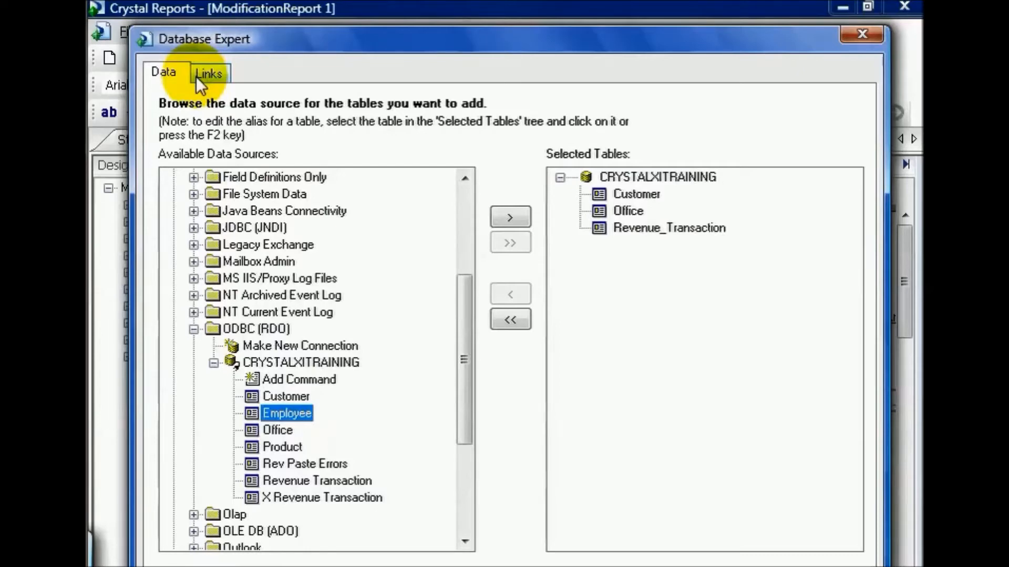
pyautogui.click(208, 74)
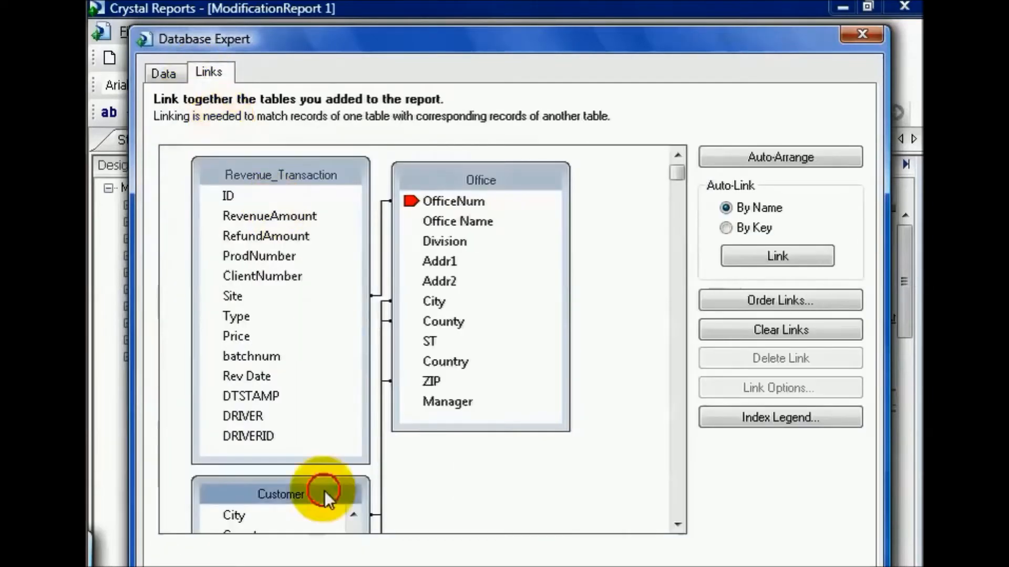
# Rearrange the Customer and Office table boxes so their automatic link lines can be picked.
pyautogui.moveTo(324, 491)
pyautogui.mouseDown()
pyautogui.moveTo(625, 438)
pyautogui.moveTo(620, 414)
pyautogui.mouseUp()
pyautogui.moveTo(451, 179); pyautogui.dragTo(356, 190)
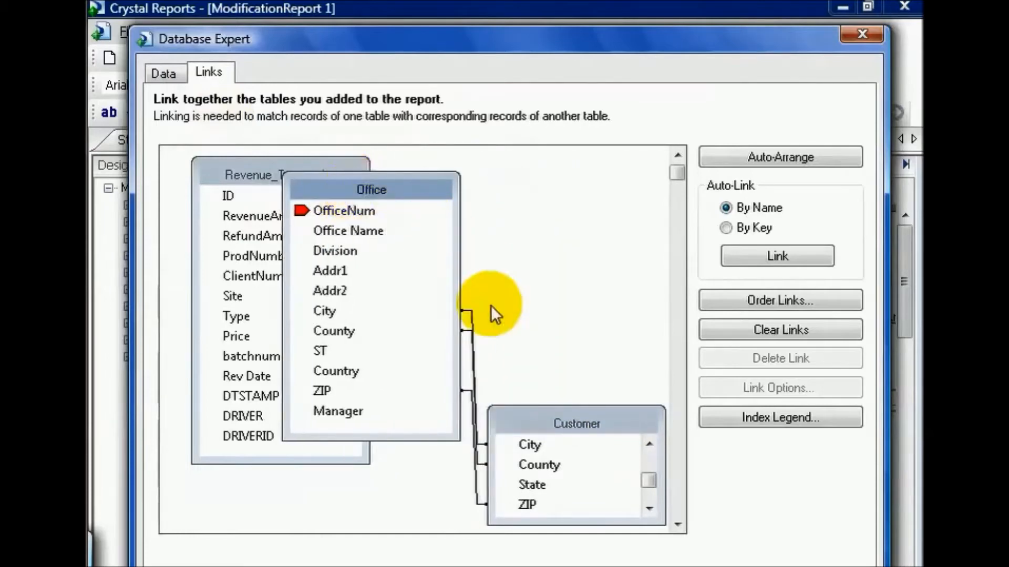
pyautogui.click(327, 312)
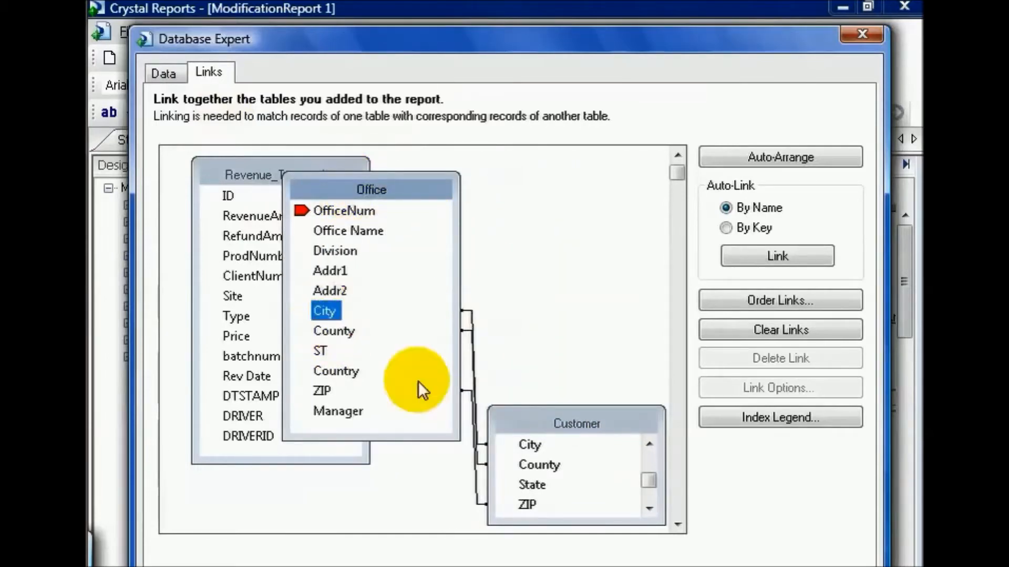
pyautogui.click(527, 458)
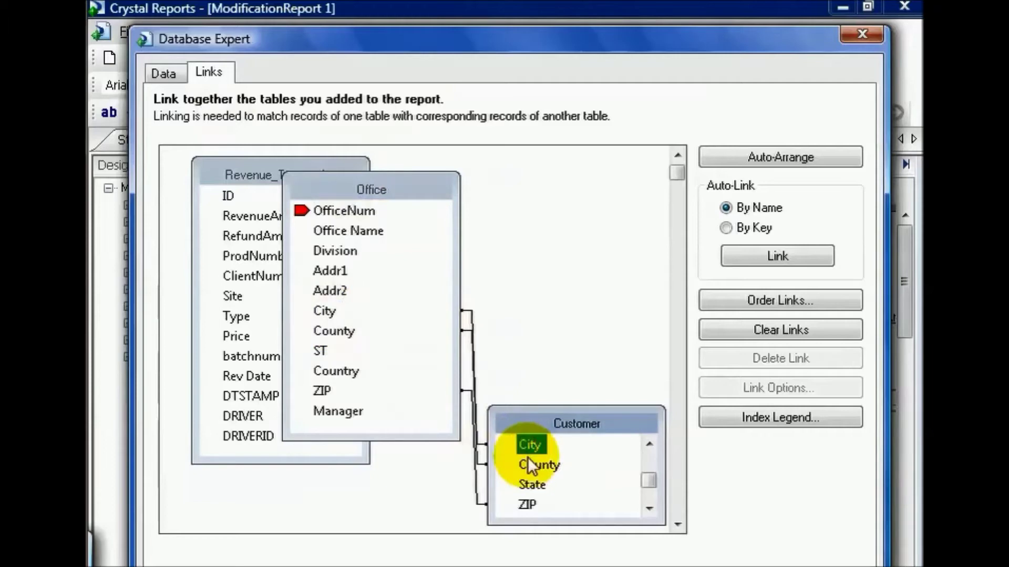
pyautogui.click(390, 379)
pyautogui.click(529, 503)
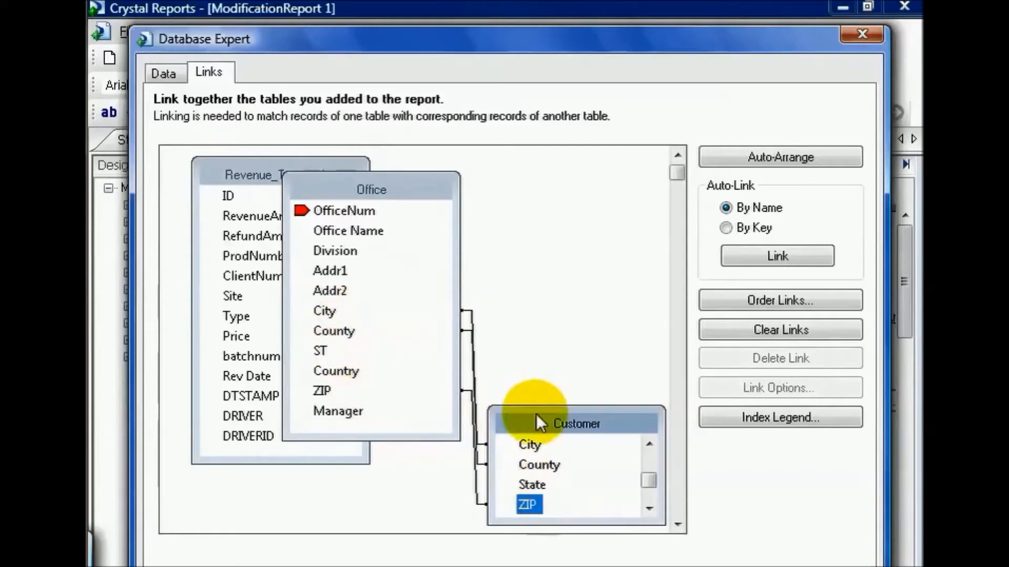
# Delete both automatic Office–Customer links, leaving only the Revenue_Transaction–Office link.
pyautogui.click(480, 443)
pyautogui.click(481, 445)
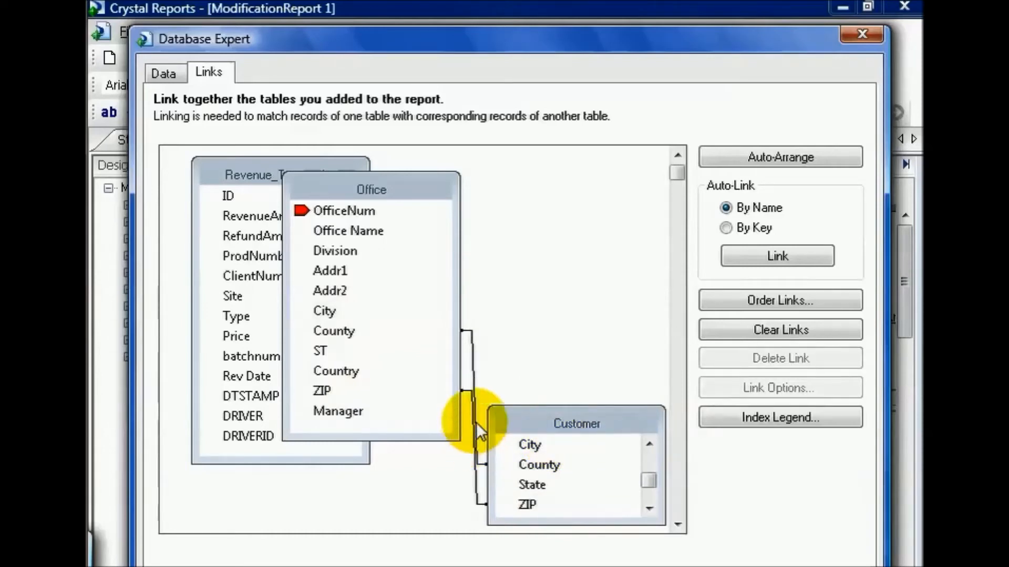
pyautogui.click(480, 430)
pyautogui.press('Delete')
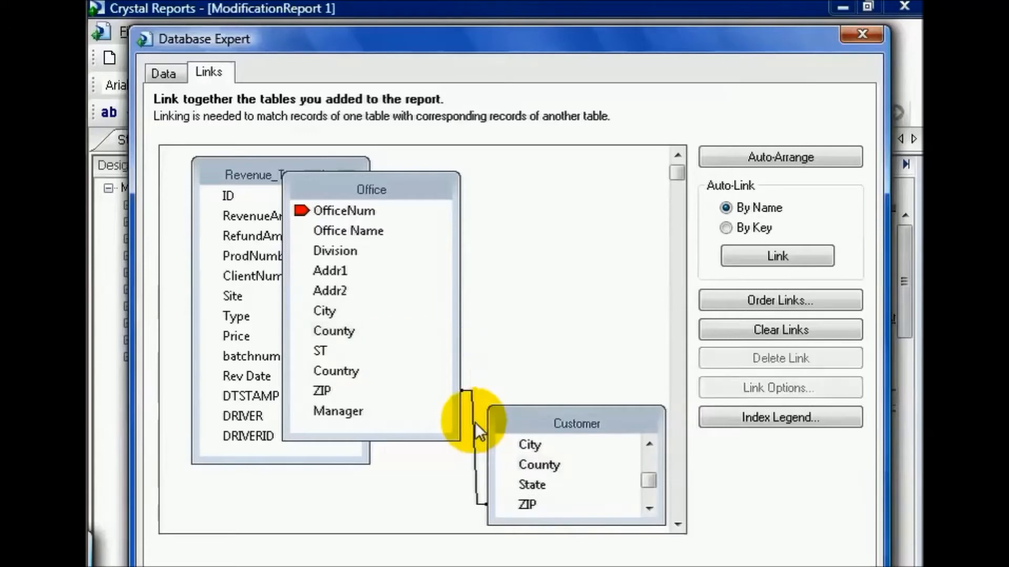
pyautogui.click(475, 423)
pyautogui.press('Delete')
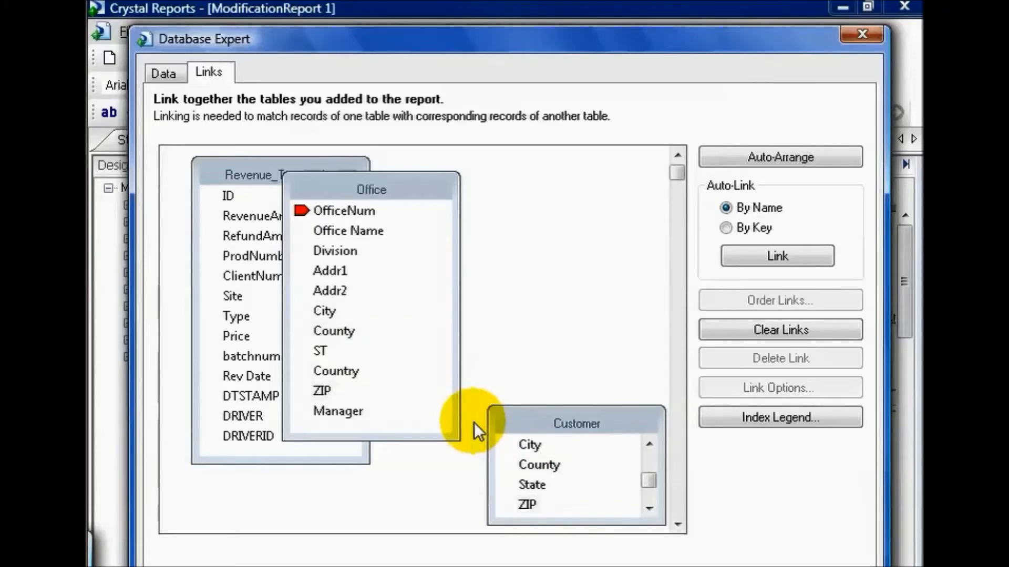
# Link Revenue_Transaction.ClientNumber to Customer.ClntNum after tidying the table boxes.
pyautogui.moveTo(416, 193); pyautogui.dragTo(573, 166)
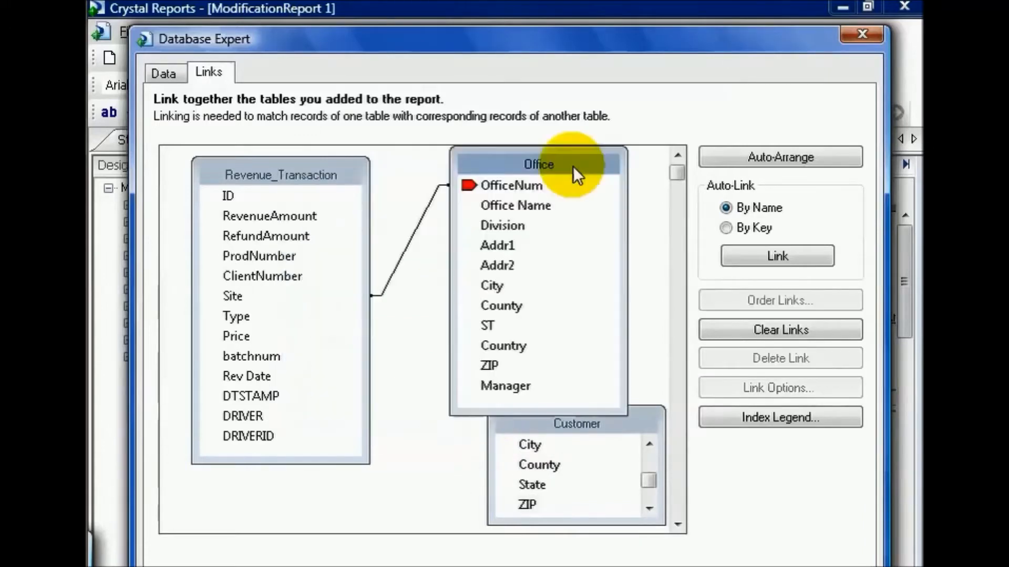
pyautogui.moveTo(567, 412); pyautogui.dragTo(585, 276)
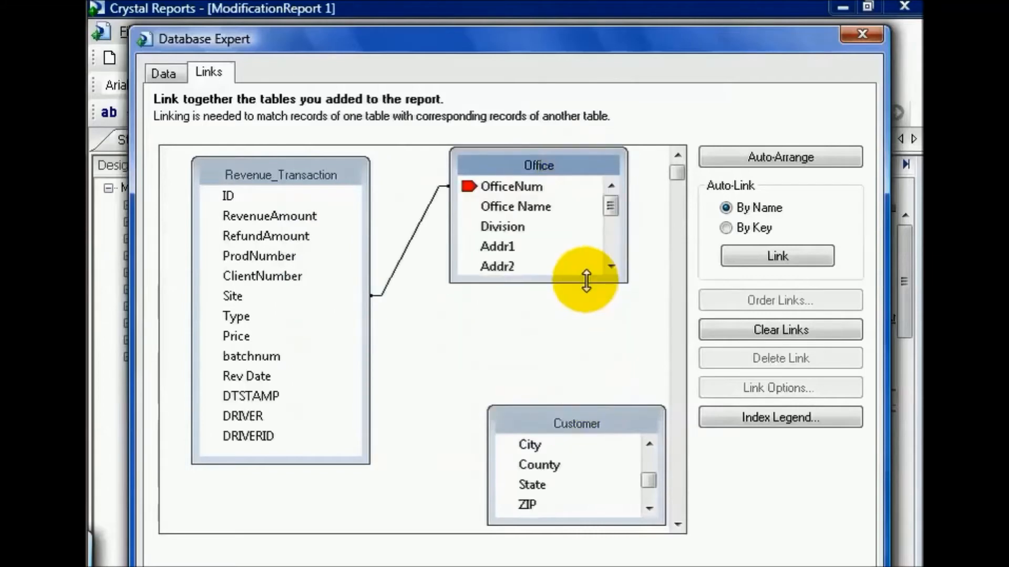
pyautogui.moveTo(587, 423)
pyautogui.mouseDown()
pyautogui.moveTo(537, 382)
pyautogui.moveTo(598, 399)
pyautogui.mouseUp()
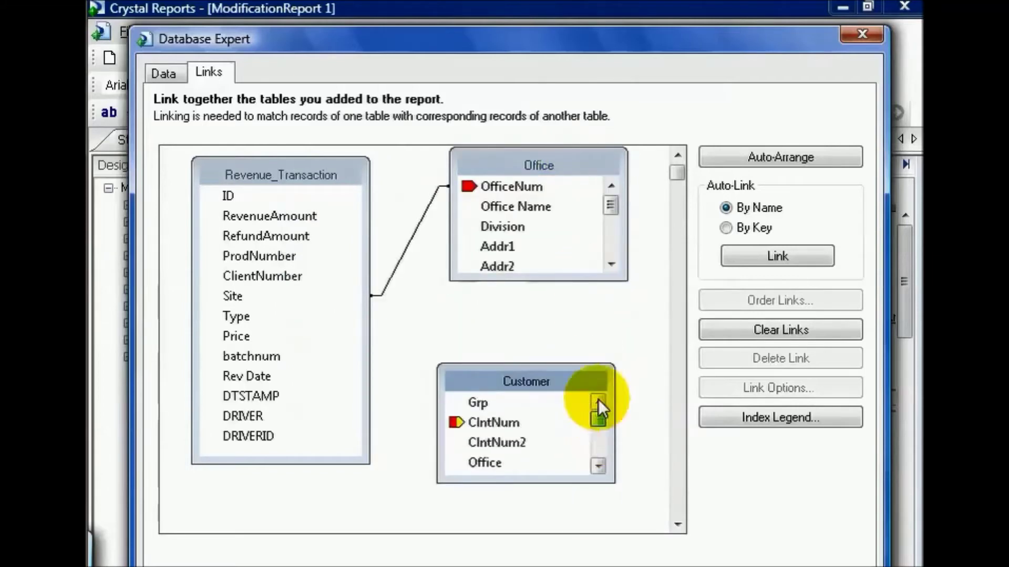
pyautogui.click(289, 276)
pyautogui.moveTo(282, 277); pyautogui.dragTo(481, 413)
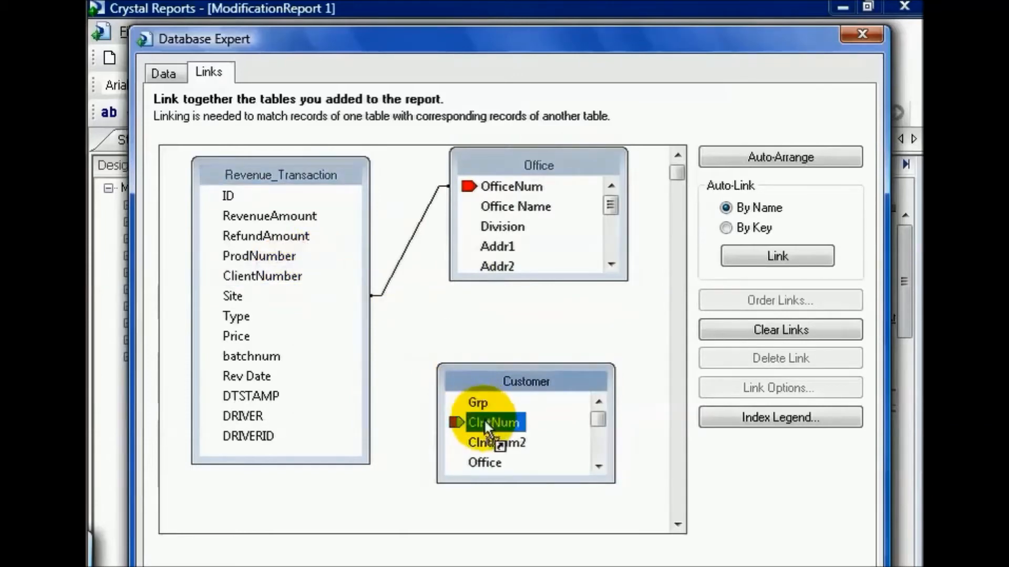
pyautogui.moveTo(480, 413); pyautogui.dragTo(485, 418)
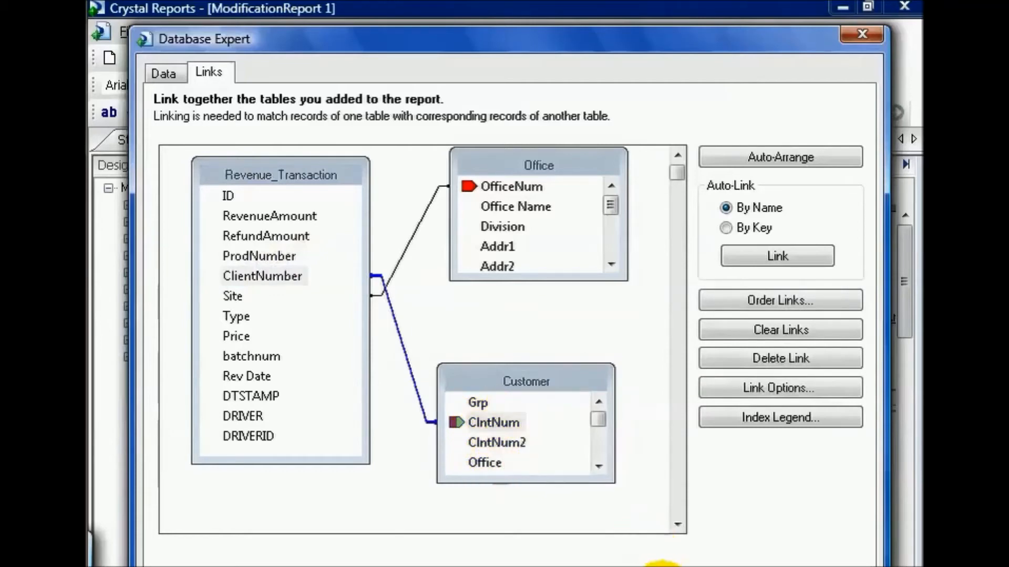
# Confirm the Database Expert changes and refresh the report data.
pyautogui.click(646, 560)
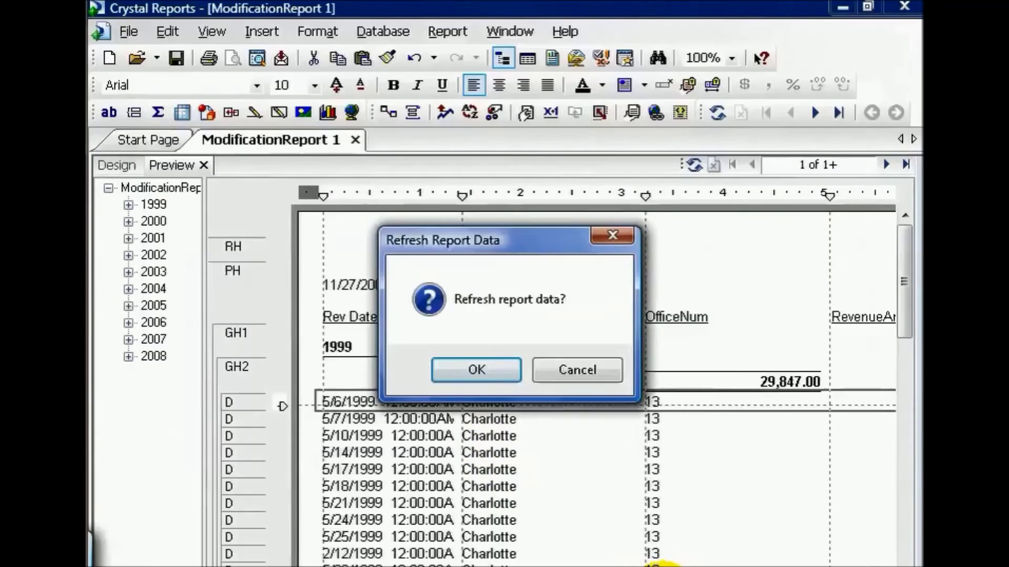
pyautogui.click(504, 373)
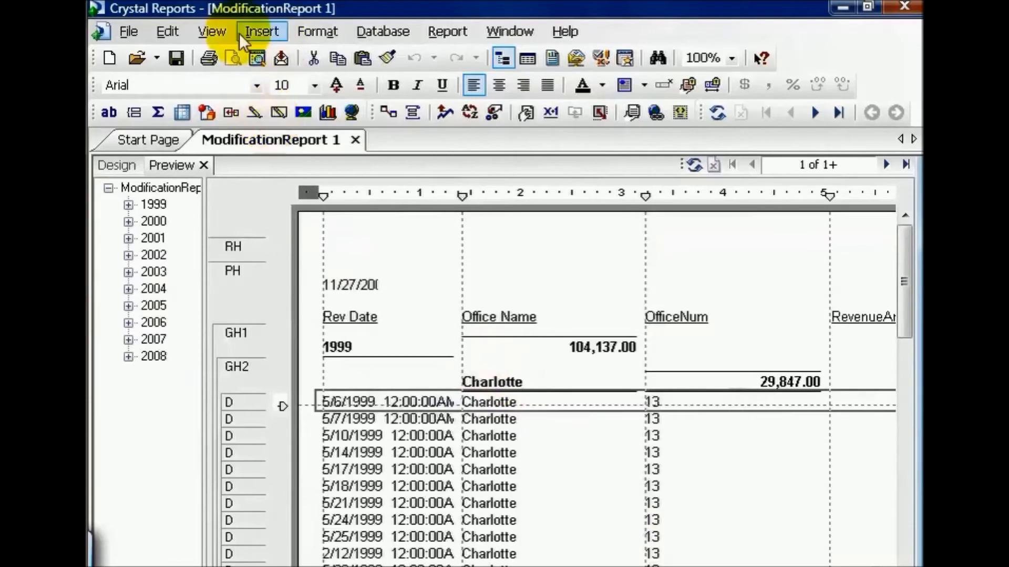
# Show the Field Explorer and expand the Customer table's field list.
pyautogui.click(211, 32)
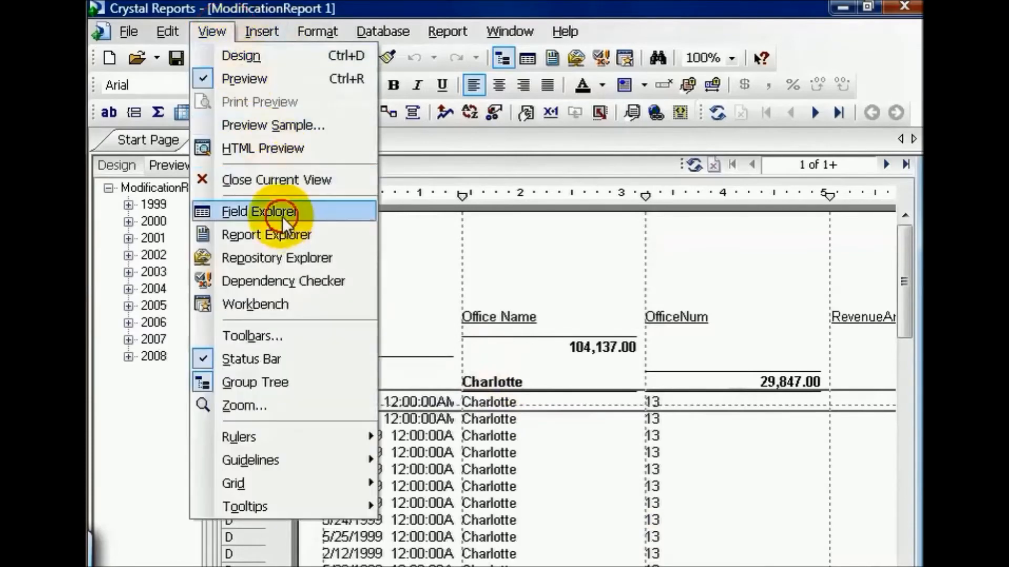
pyautogui.click(260, 211)
pyautogui.click(179, 260)
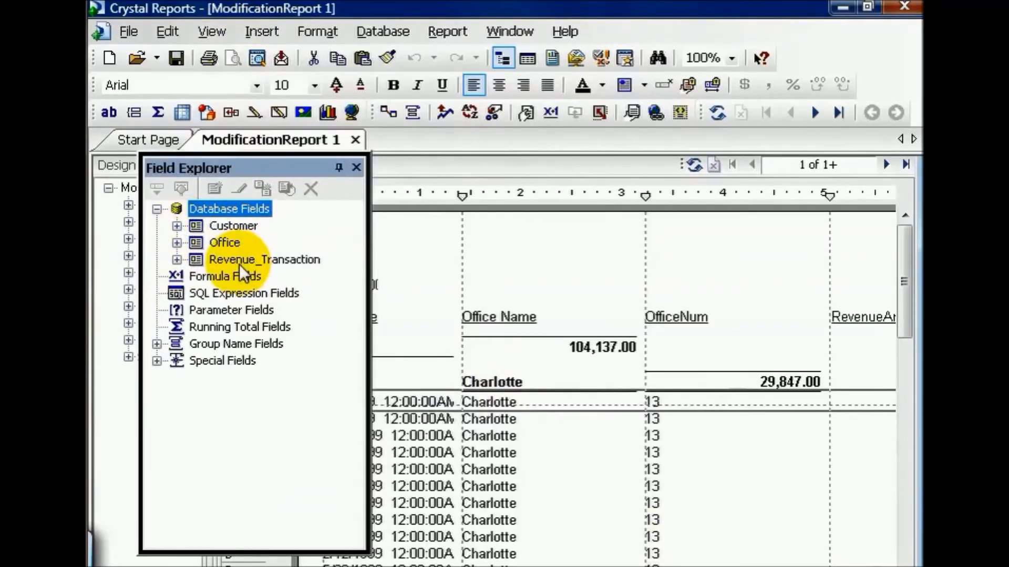
pyautogui.click(176, 227)
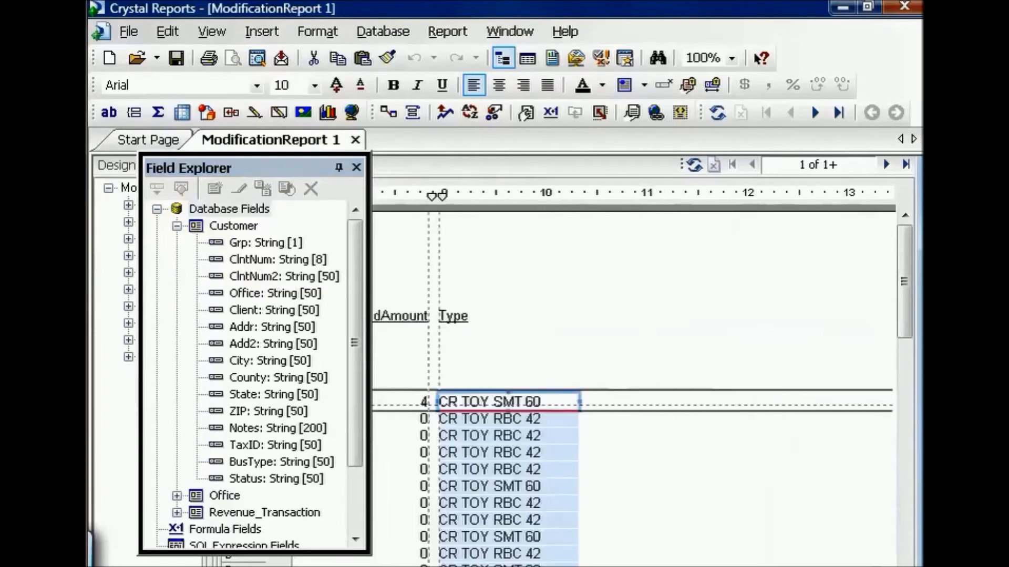
# Drag Customer's Client field into the Details section beside the Type column.
pyautogui.moveTo(248, 308)
pyautogui.mouseDown()
pyautogui.moveTo(561, 380)
pyautogui.moveTo(554, 397)
pyautogui.mouseUp()
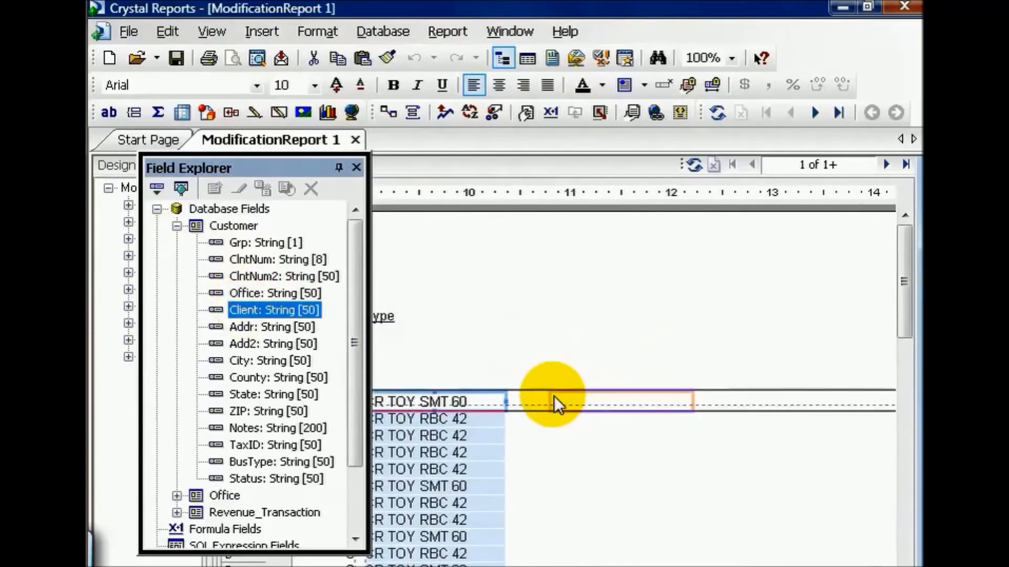